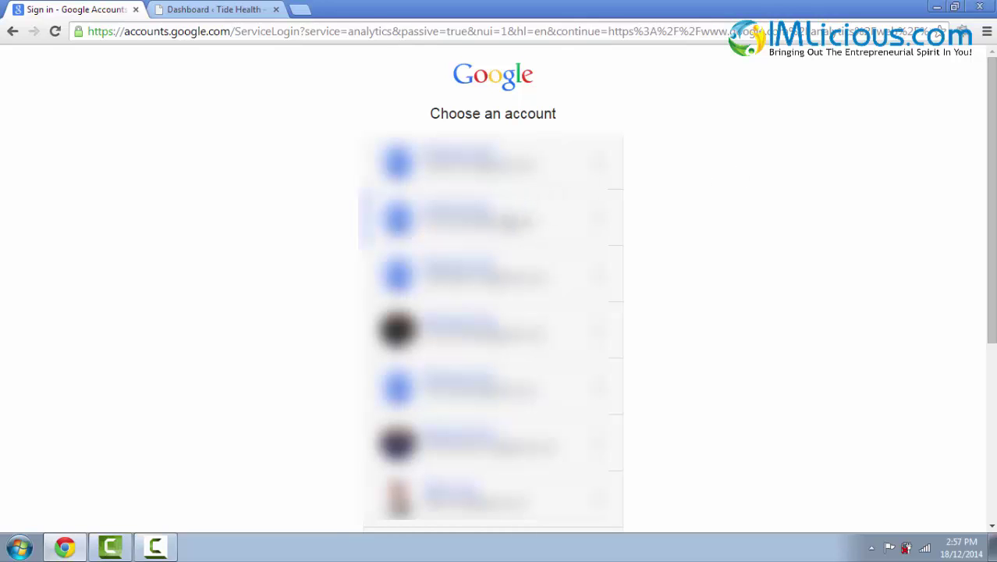
# - Sign in to the second listed Google account with its account password and start the Google Analytics sign-up
pyautogui.click(515, 219)
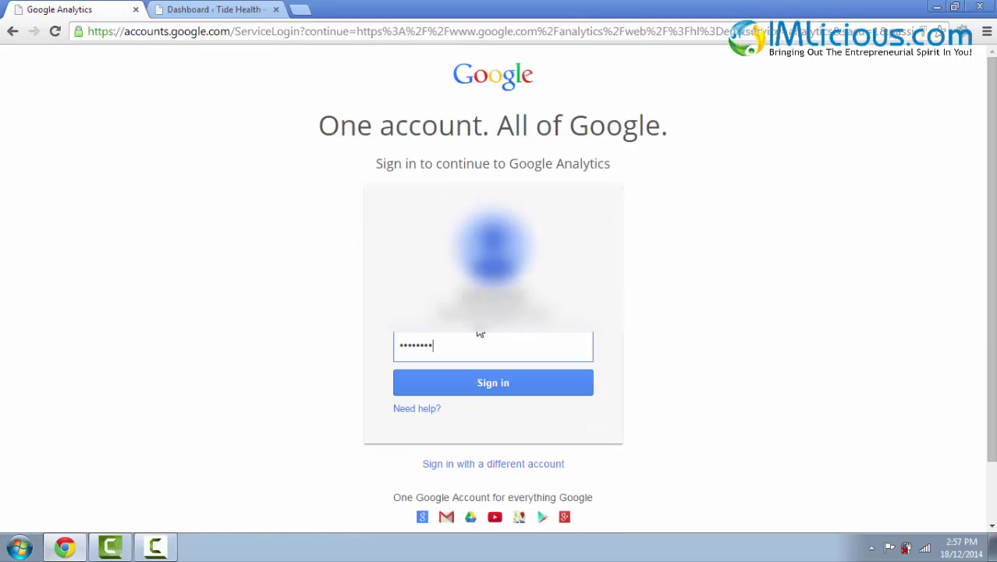
pyautogui.click(494, 383)
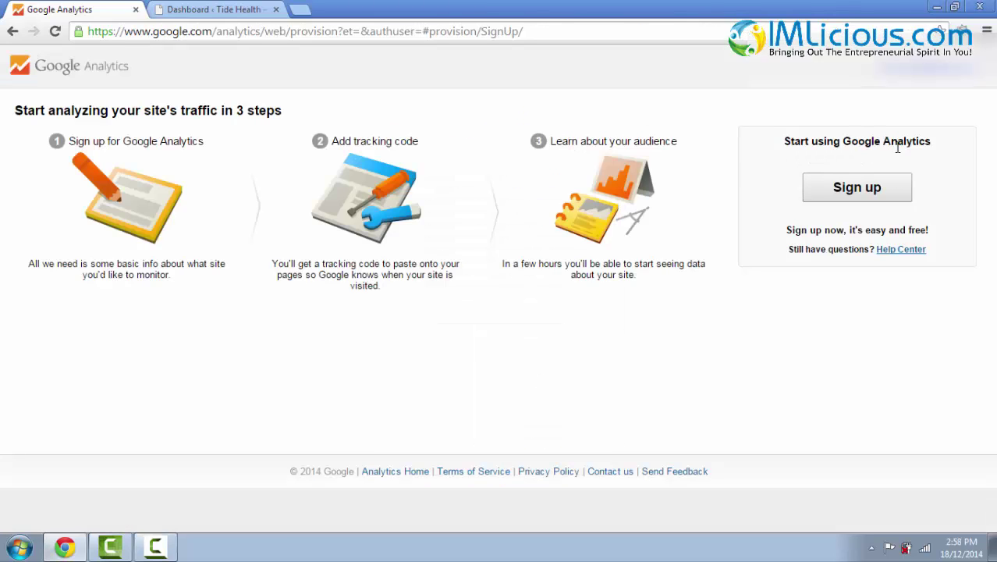
pyautogui.click(871, 194)
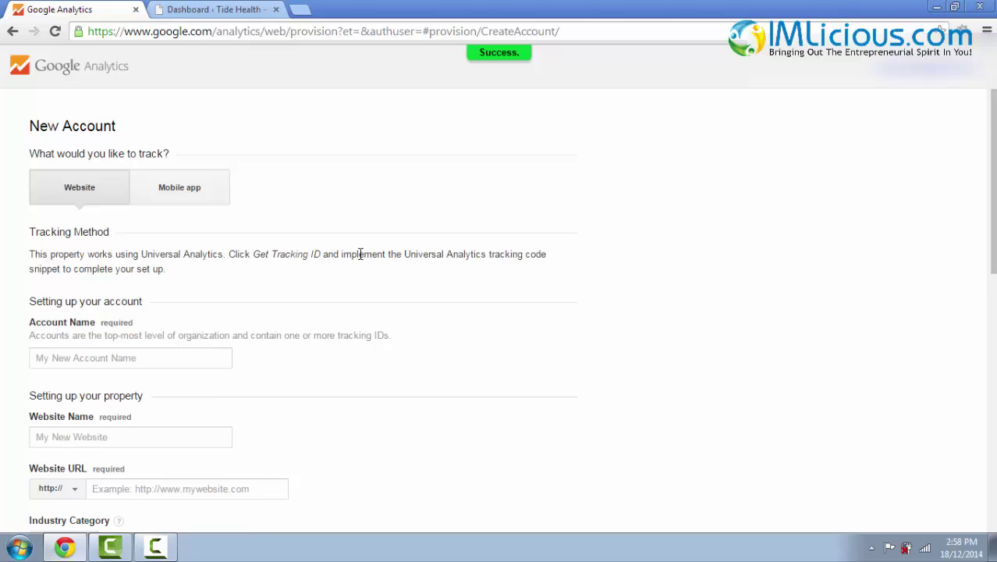
# - Enter TH as the account name, Tide Health as the website name and tidehealth.com as the website URL
pyautogui.scroll(-1, 361, 253)
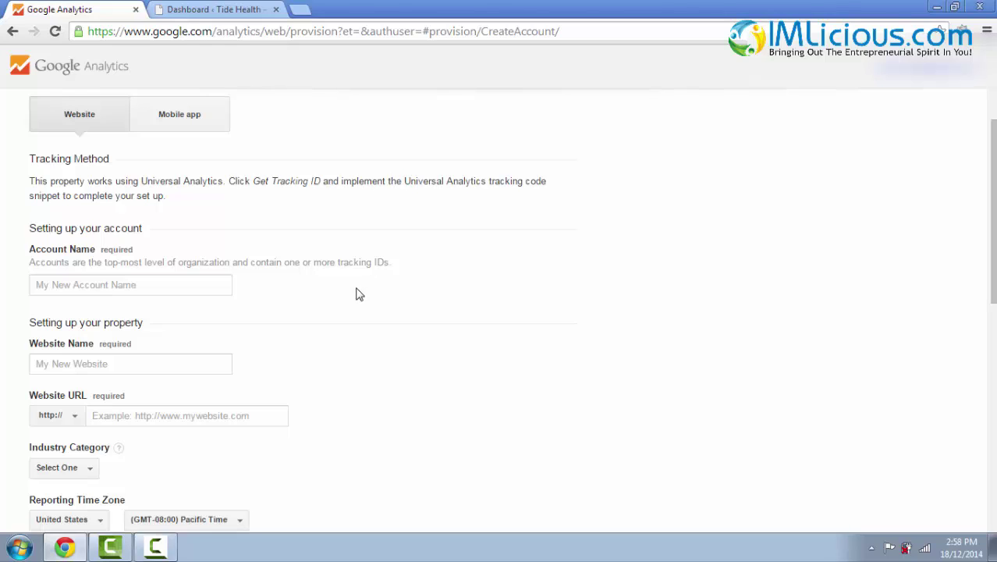
pyautogui.click(169, 278)
pyautogui.write('TH')
pyautogui.click(422, 323)
pyautogui.scroll(-1, 421, 315)
pyautogui.click(122, 288)
pyautogui.write('Tide Health')
pyautogui.click(123, 338)
pyautogui.write('ti')
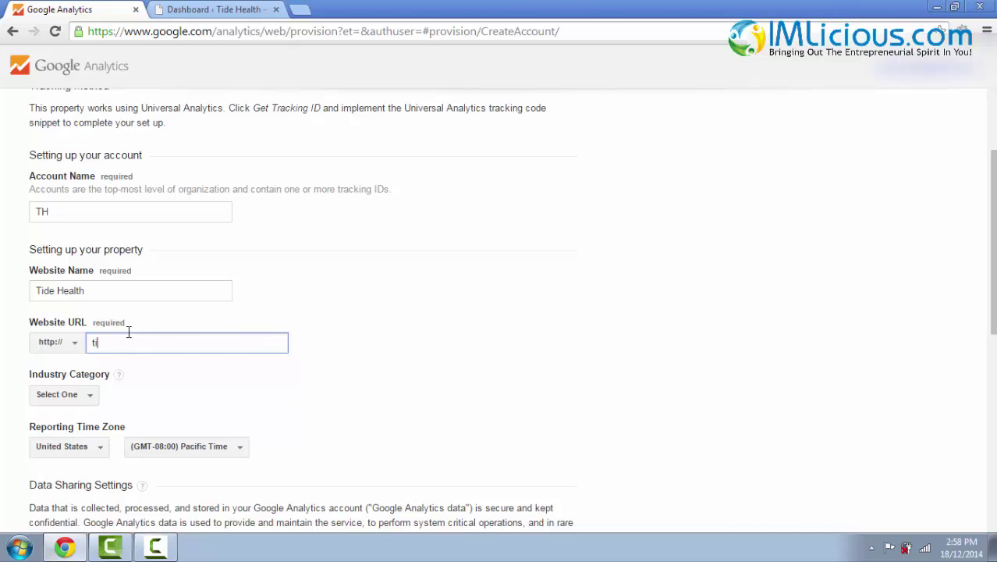
pyautogui.write('dehealth c')
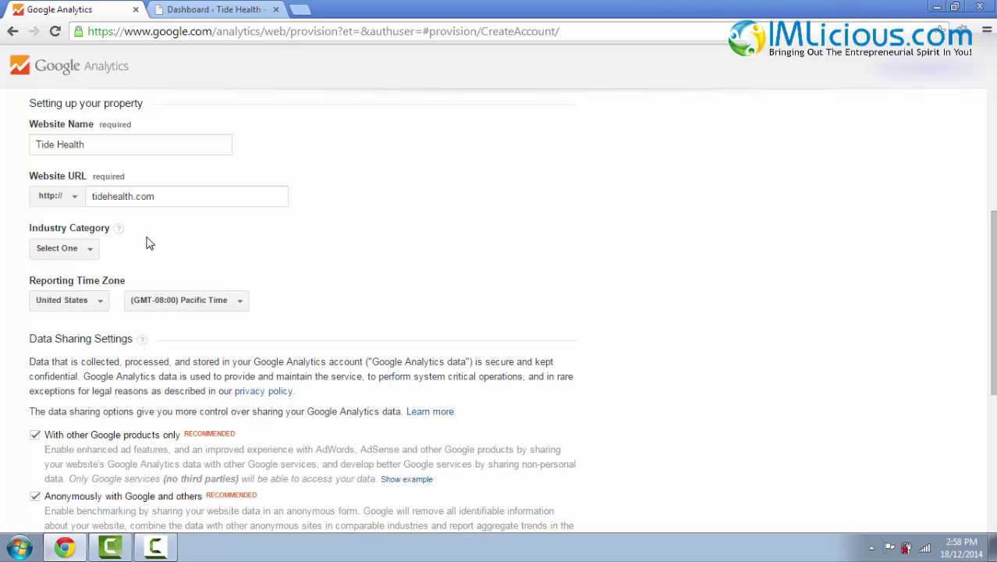
# - Set the industry category to Healthcare and the reporting time zone to Singapore
pyautogui.click(93, 256)
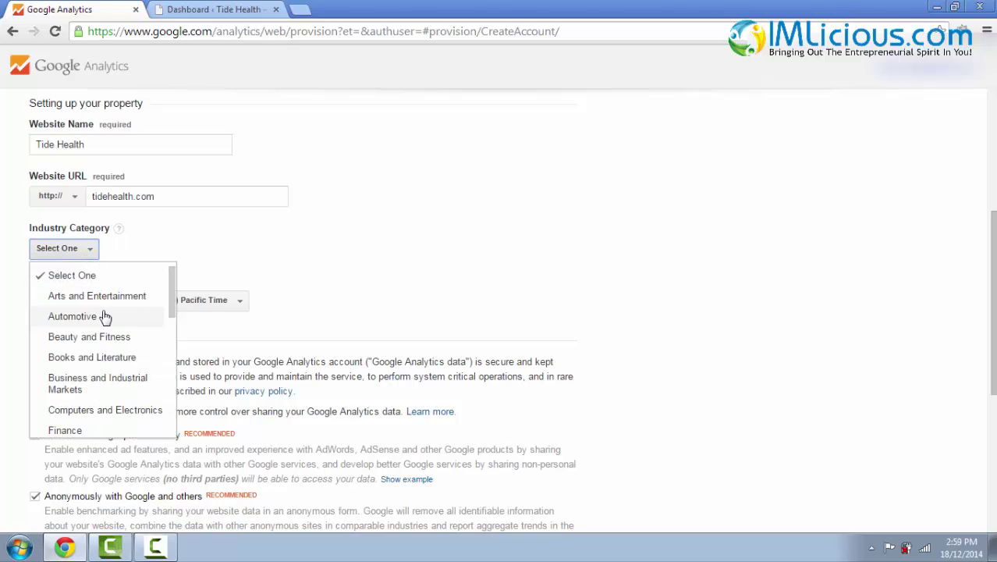
pyautogui.scroll(-3, 113, 326)
pyautogui.scroll(2, 113, 326)
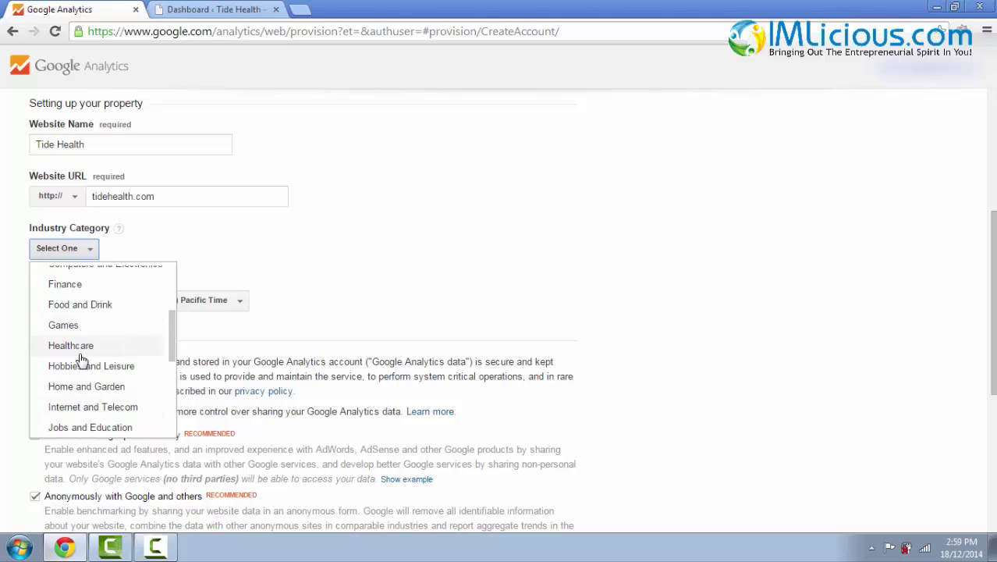
pyautogui.click(82, 346)
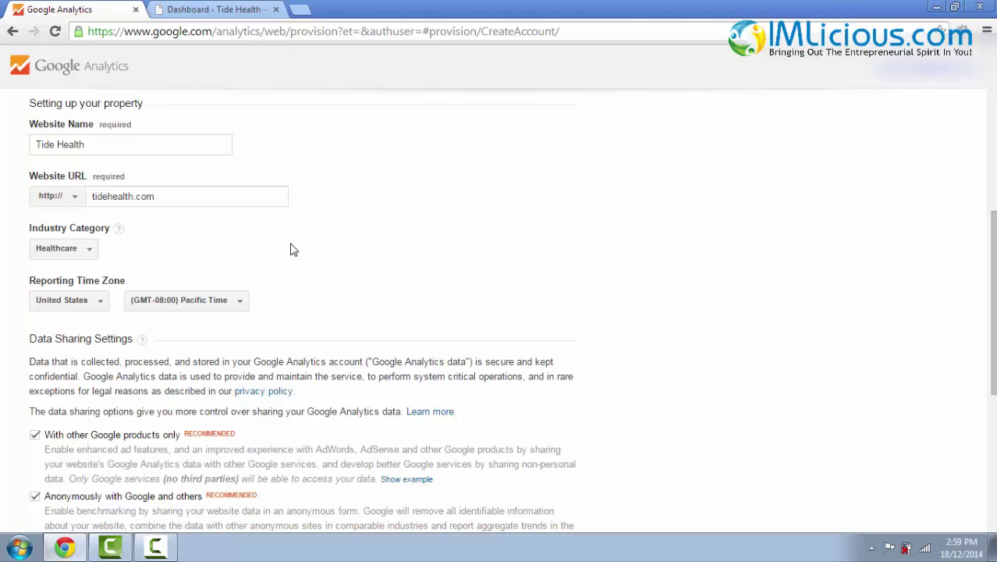
pyautogui.click(74, 305)
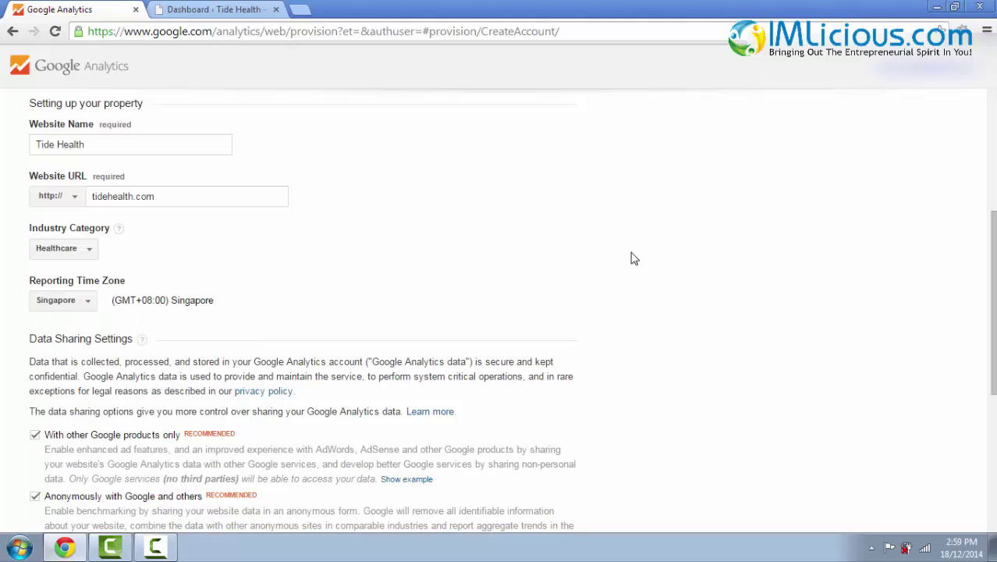
# - Turn off data sharing with other Google products and anonymous sharing with Google and others
pyautogui.scroll(-2, 632, 258)
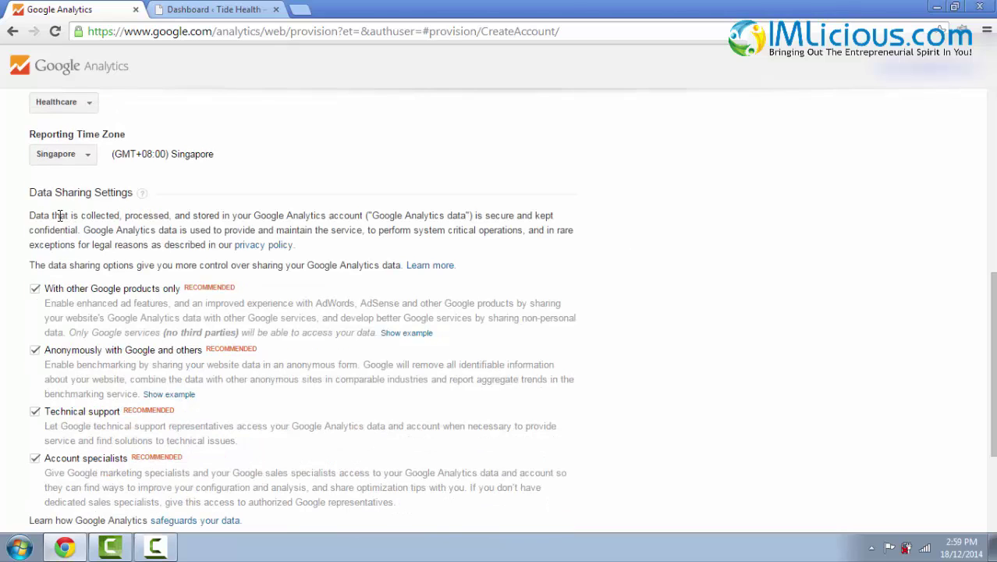
pyautogui.scroll(-1, 511, 278)
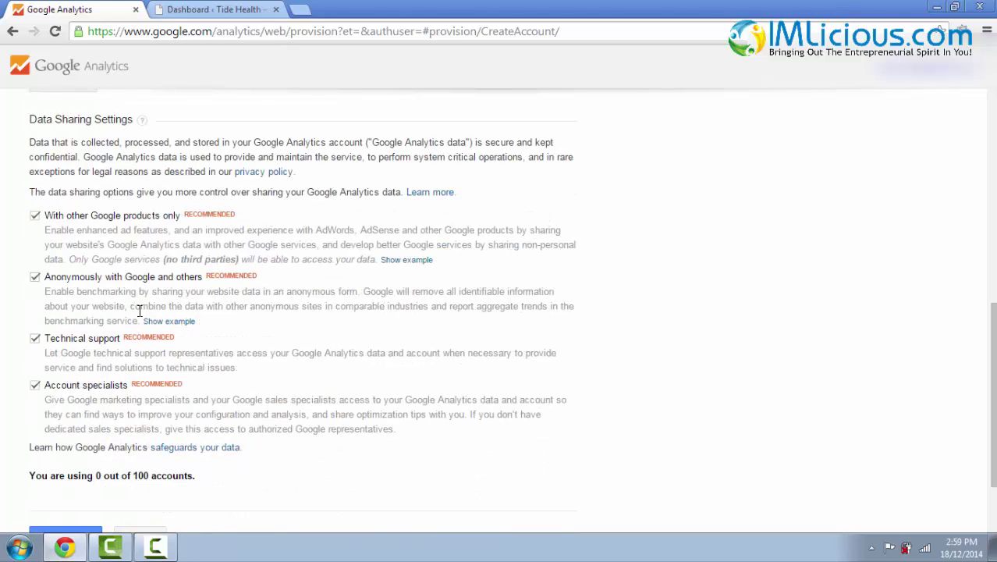
pyautogui.click(35, 216)
pyautogui.click(34, 279)
pyautogui.scroll(-3, 633, 336)
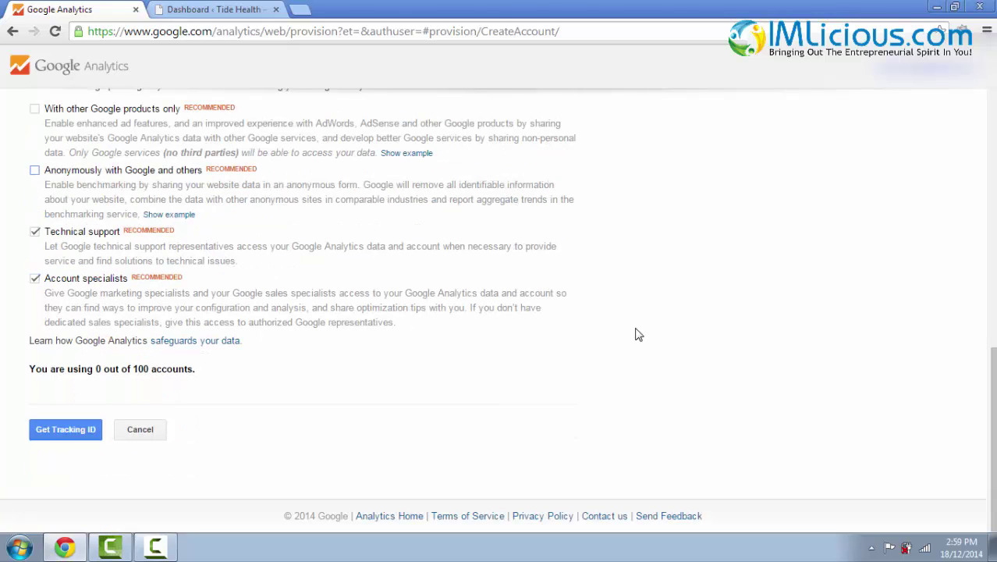
# - Request the tracking ID and accept the Google Analytics terms of service for Singapore
pyautogui.click(67, 431)
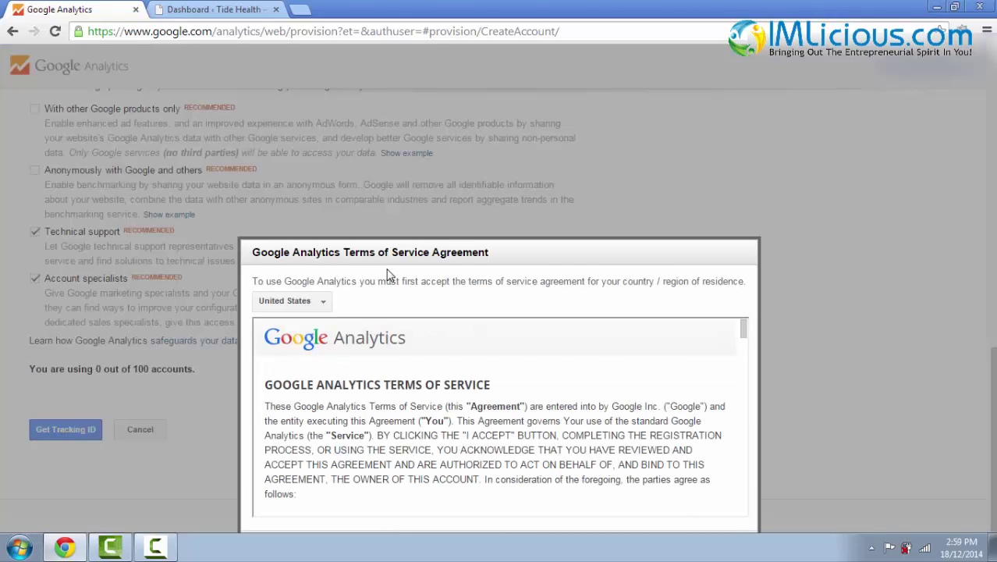
pyautogui.click(311, 306)
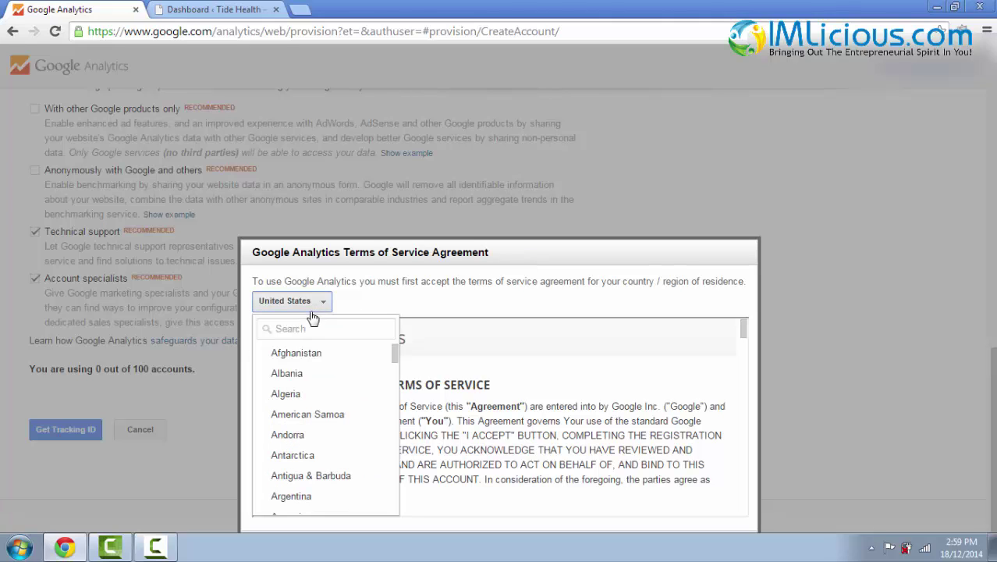
pyautogui.click(305, 331)
pyautogui.write('si')
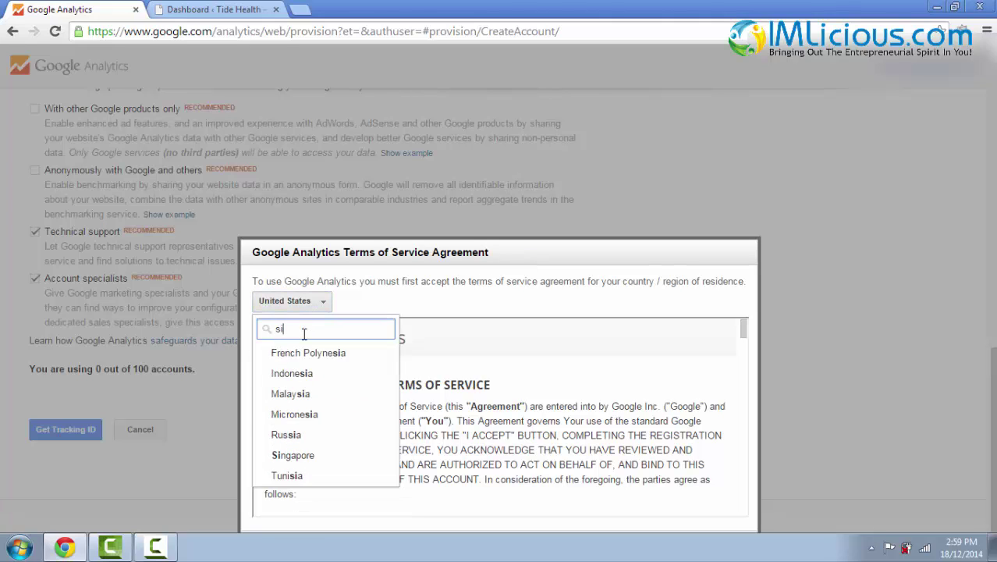
pyautogui.write('ngapore')
pyautogui.click(301, 353)
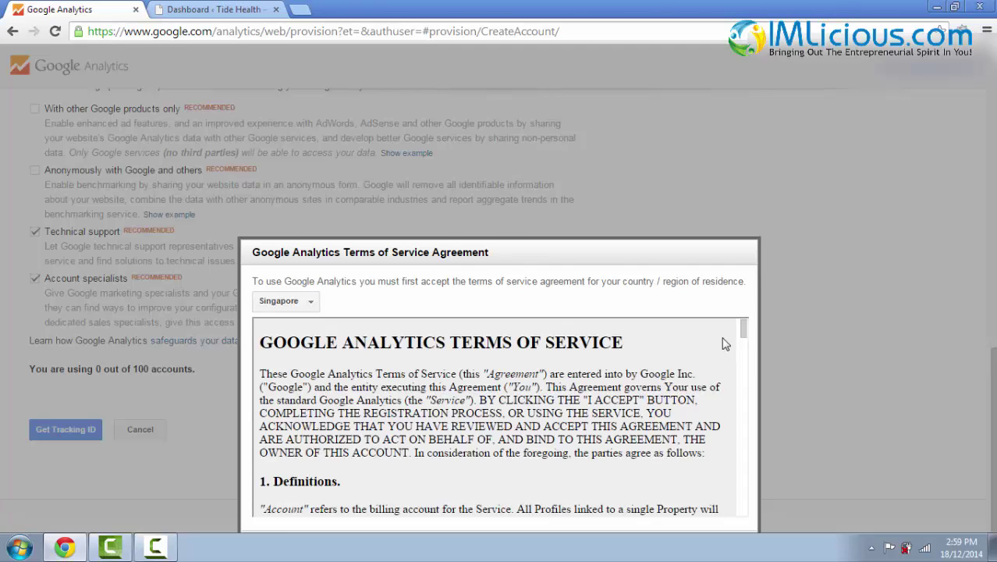
pyautogui.click(258, 500)
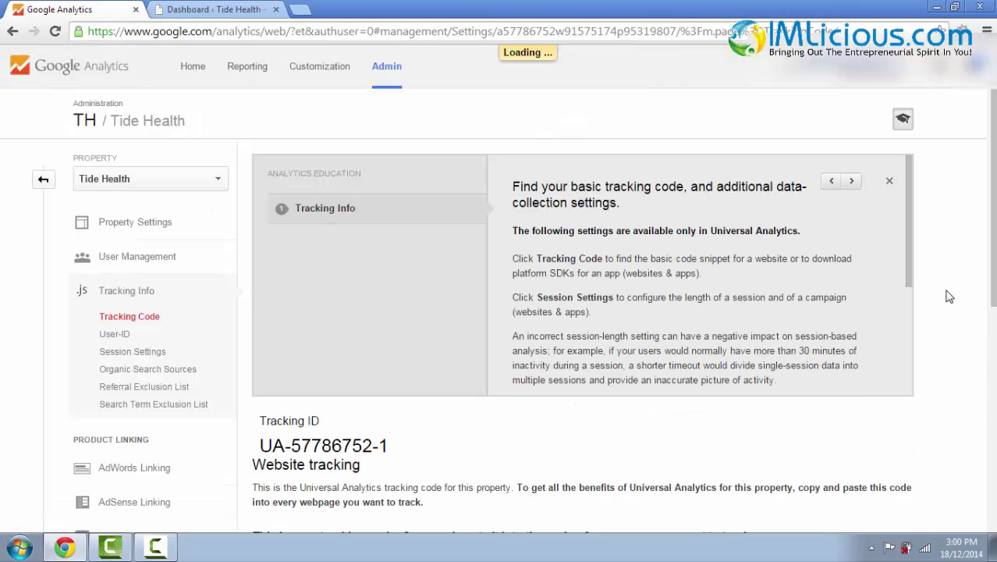
pyautogui.scroll(-3, 292, 294)
pyautogui.scroll(-1, 309, 335)
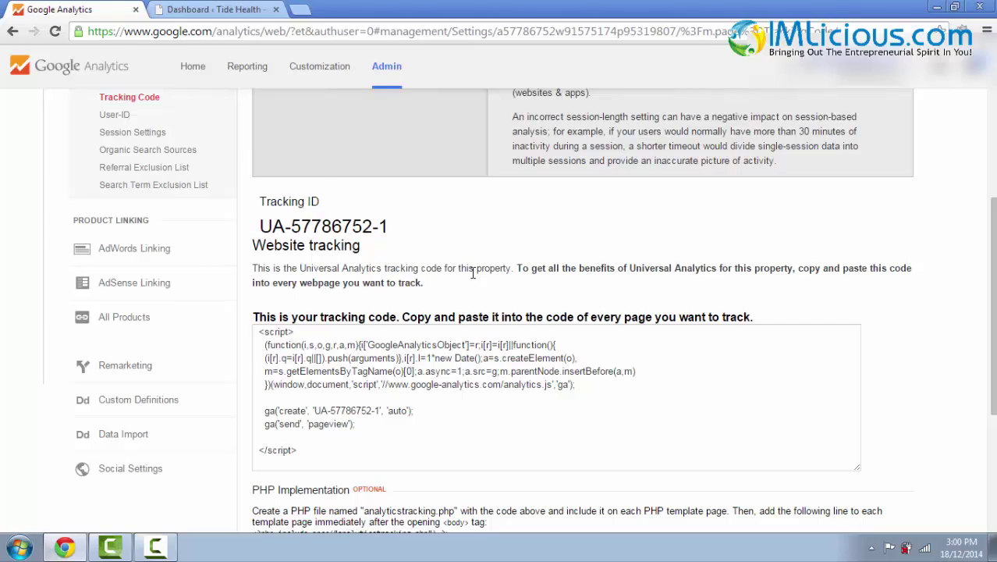
# - Switch to the Tide Health WordPress dashboard and search for new plugins with "google analytics"
pyautogui.click(209, 9)
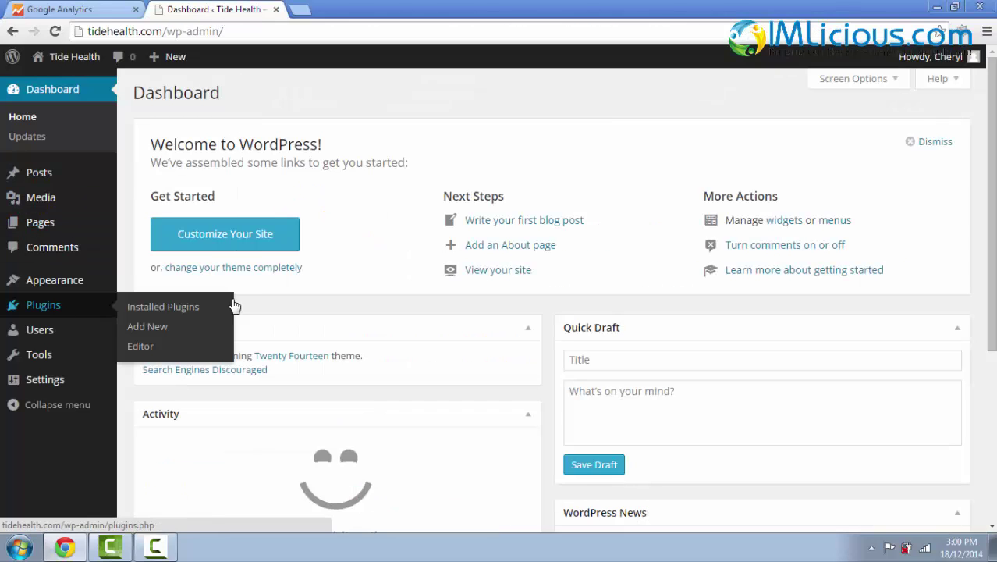
pyautogui.click(155, 326)
pyautogui.click(772, 136)
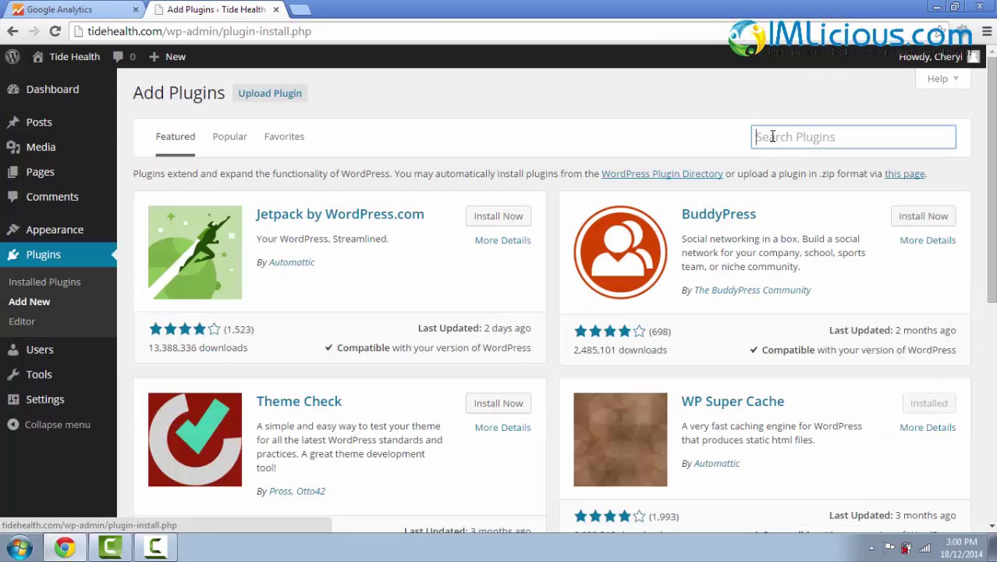
pyautogui.write('google analytics')
pyautogui.click(811, 174)
pyautogui.press('Return')
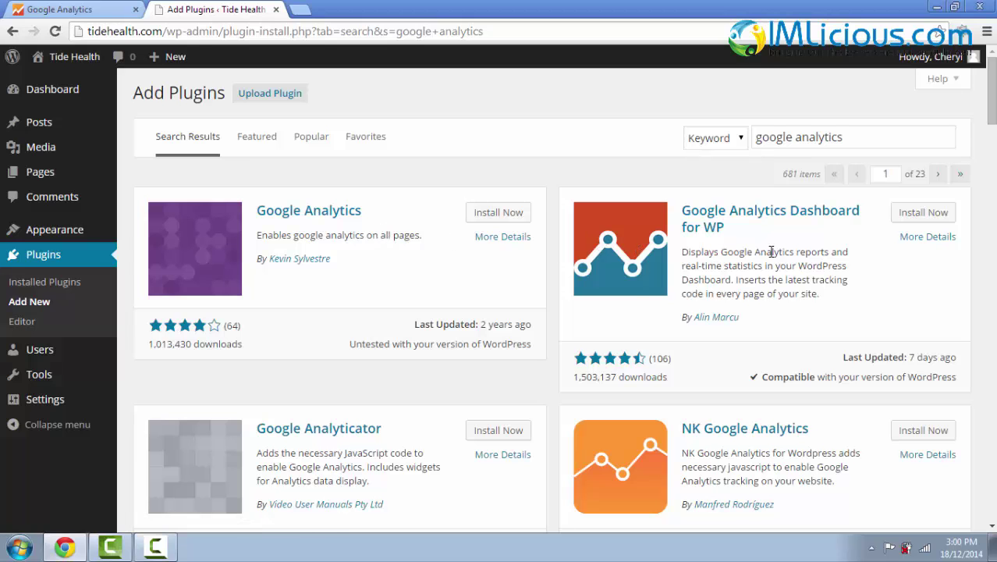
# - Install and activate the Google Analytics by Yoast plugin from the search results
pyautogui.scroll(-5, 771, 251)
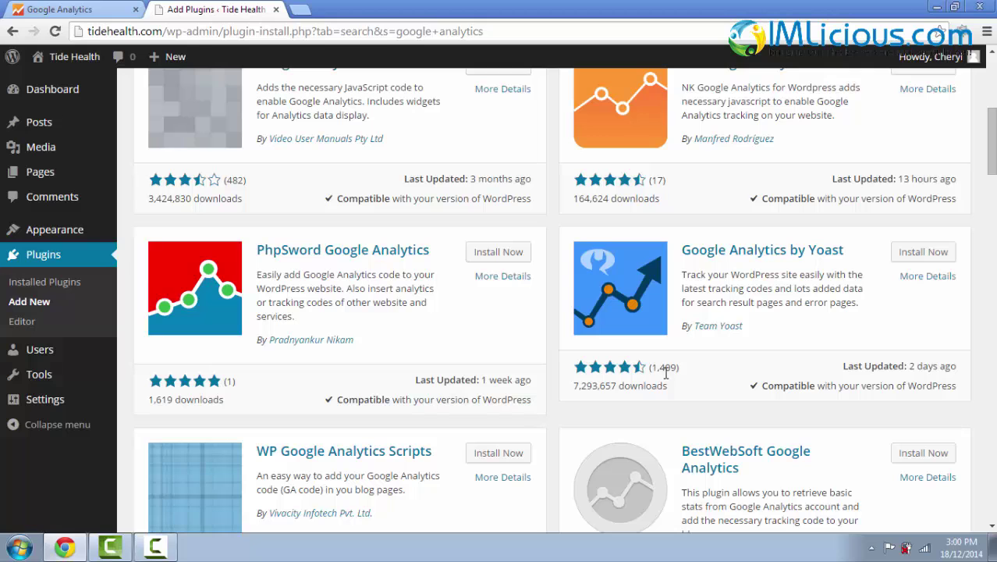
pyautogui.click(920, 251)
pyautogui.click(529, 125)
pyautogui.click(171, 223)
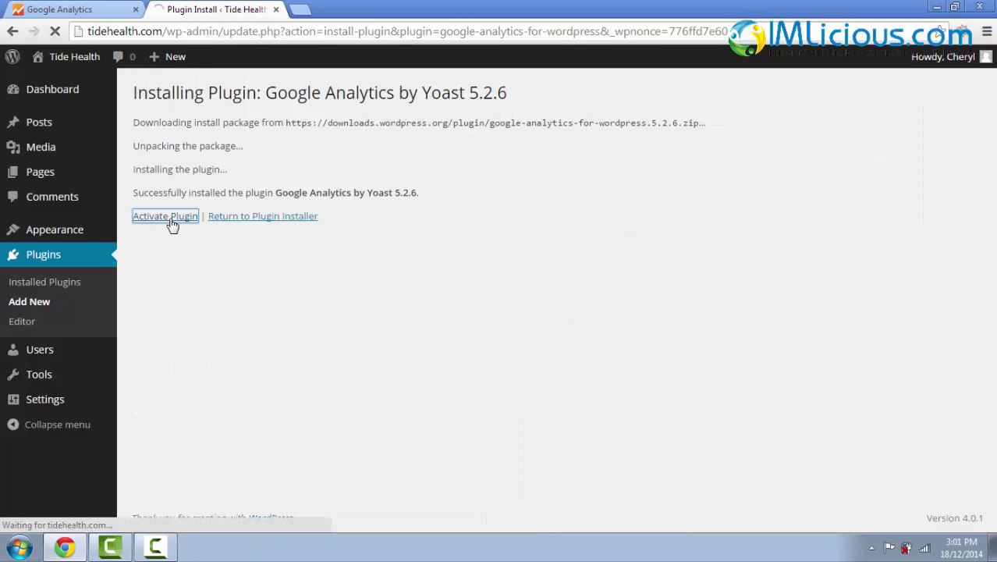
# - Authenticate the Yoast plugin with the Google account from its settings and copy the authorization code
pyautogui.click(184, 377)
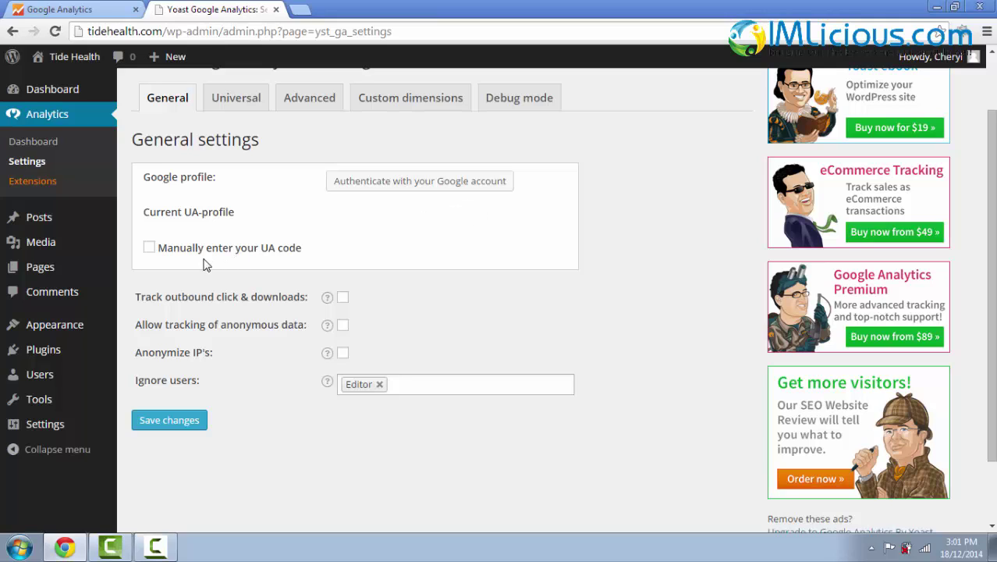
pyautogui.click(405, 187)
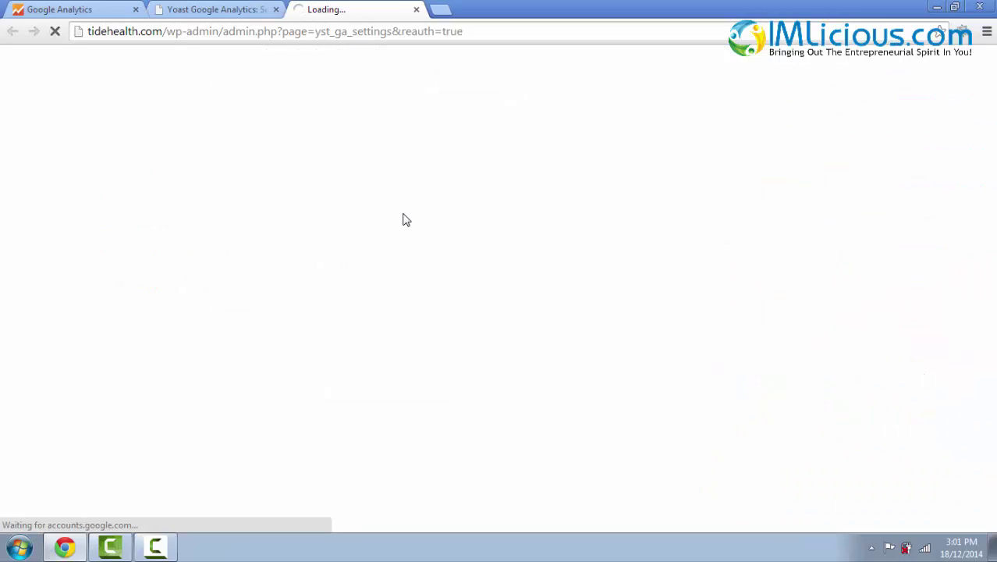
pyautogui.click(626, 336)
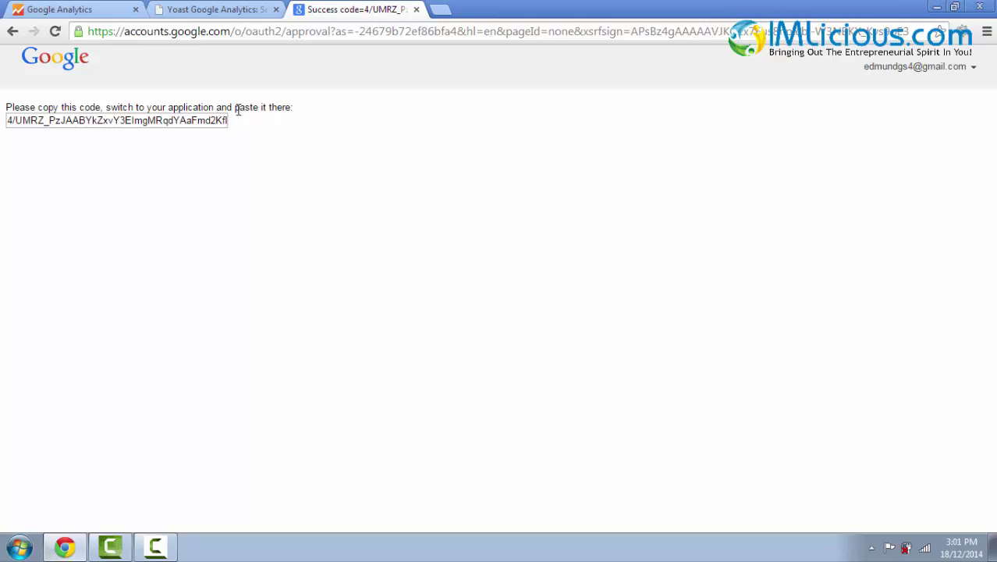
pyautogui.click(87, 124)
pyautogui.rightClick(159, 155)
pyautogui.click(115, 188)
# - Paste the Google authorization code into the Yoast general settings, enable tracking of outbound clicks and downloads, and save
pyautogui.hotkey('ctrl', 'shift', 'Tab')
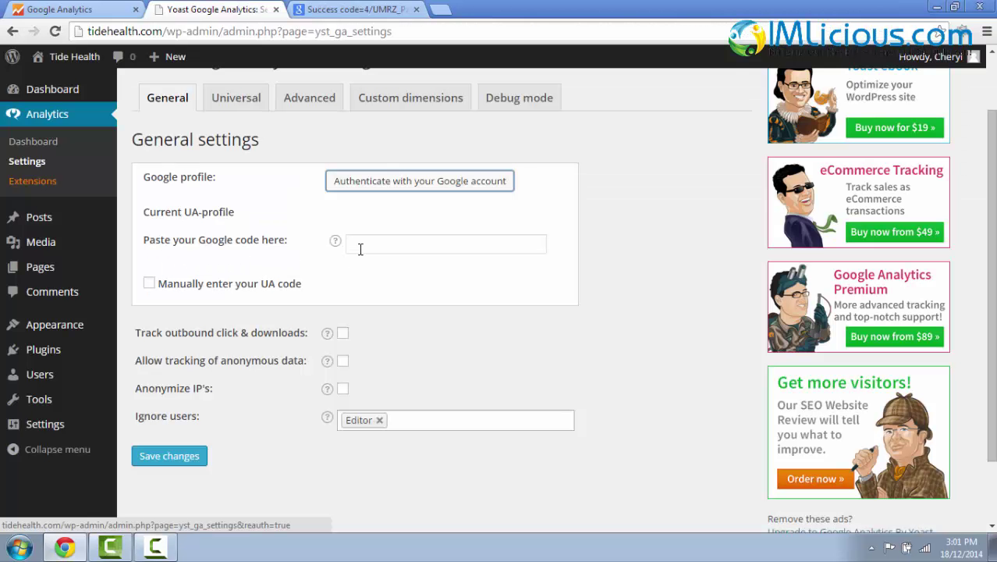
pyautogui.rightClick(359, 248)
pyautogui.click(428, 330)
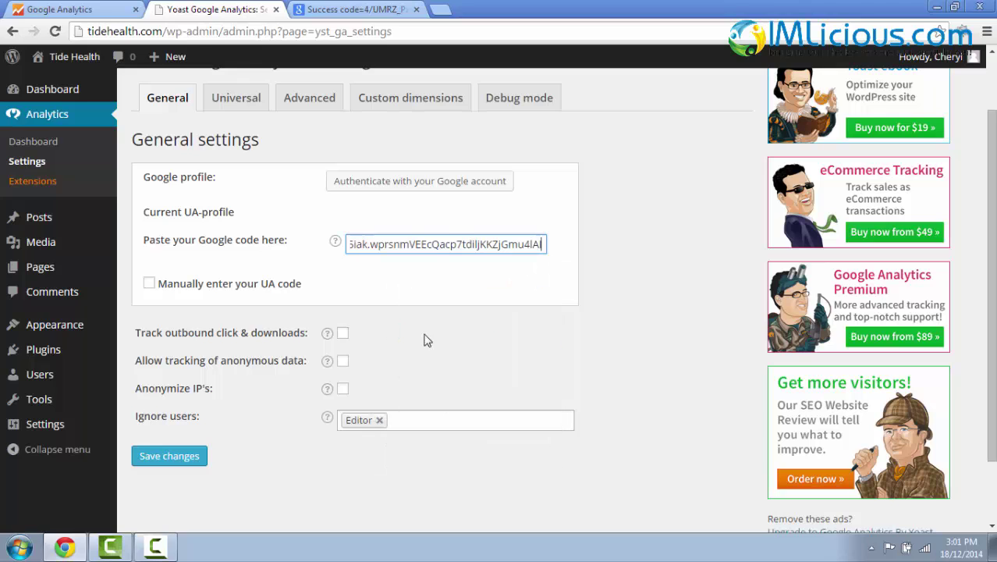
pyautogui.click(521, 283)
pyautogui.scroll(-1, 613, 337)
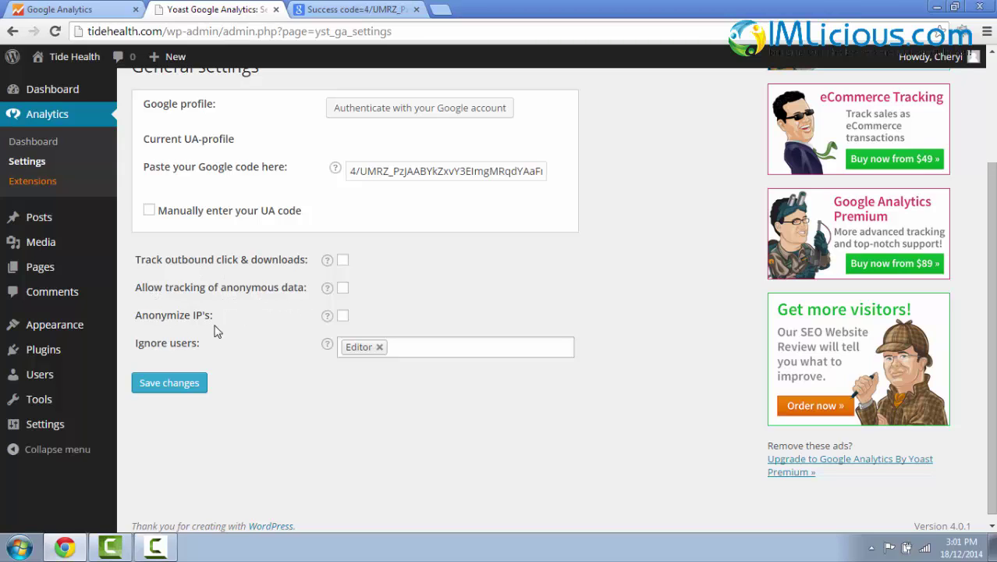
pyautogui.click(342, 260)
pyautogui.click(169, 382)
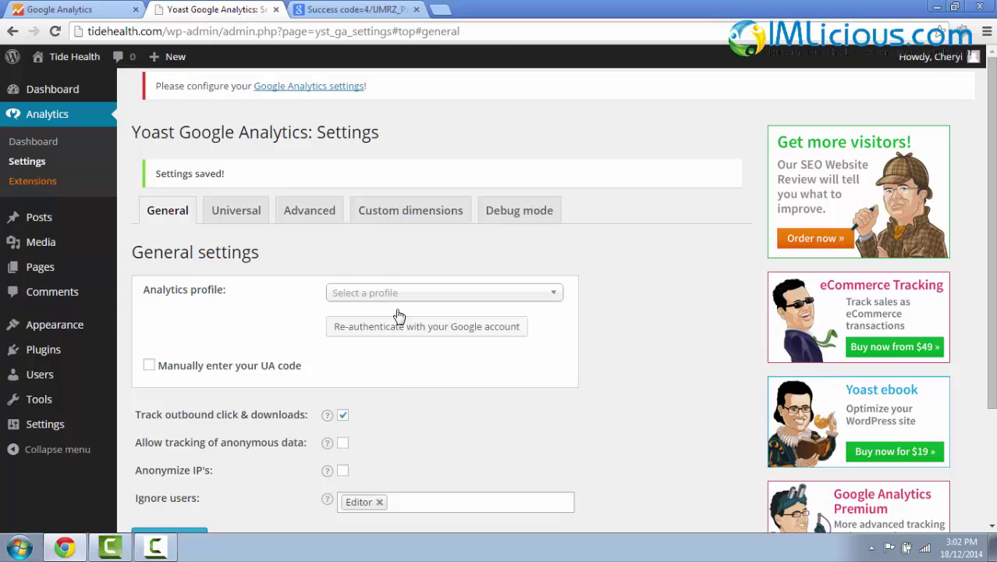
# - Select All Web Site Data under TH as the analytics profile and save the general settings
pyautogui.click(421, 295)
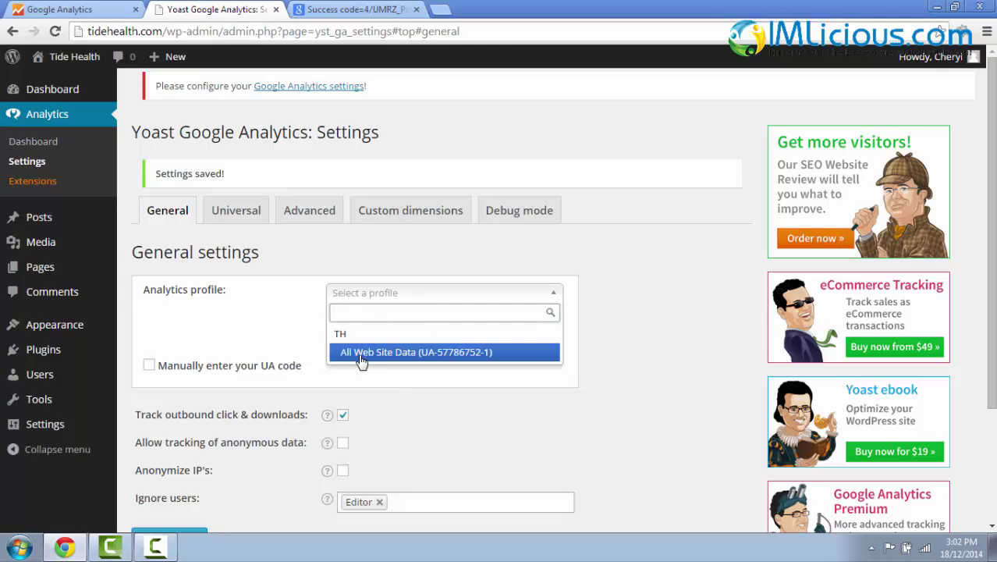
pyautogui.click(352, 351)
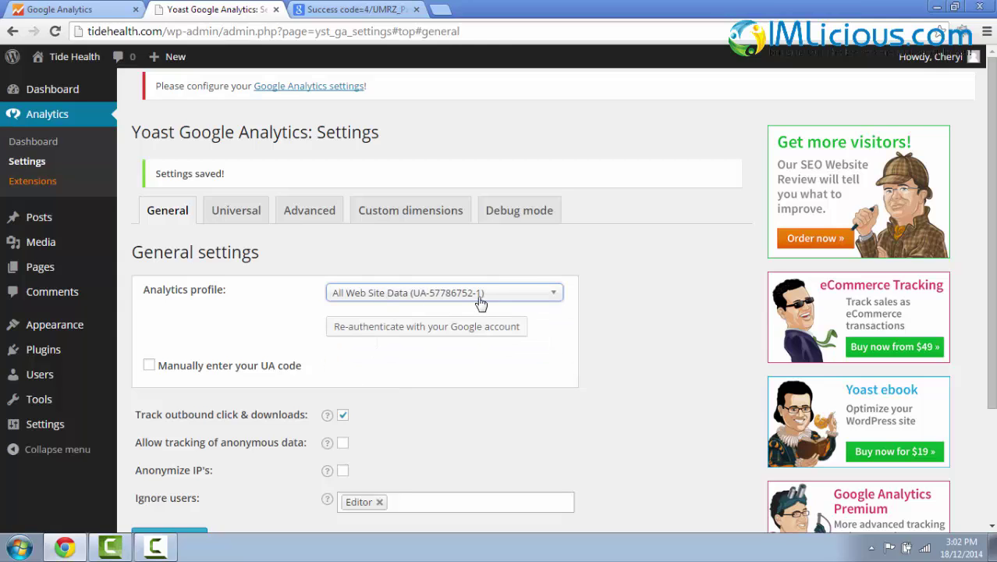
pyautogui.click(379, 295)
pyautogui.click(355, 352)
pyautogui.scroll(-2, 522, 391)
pyautogui.click(180, 393)
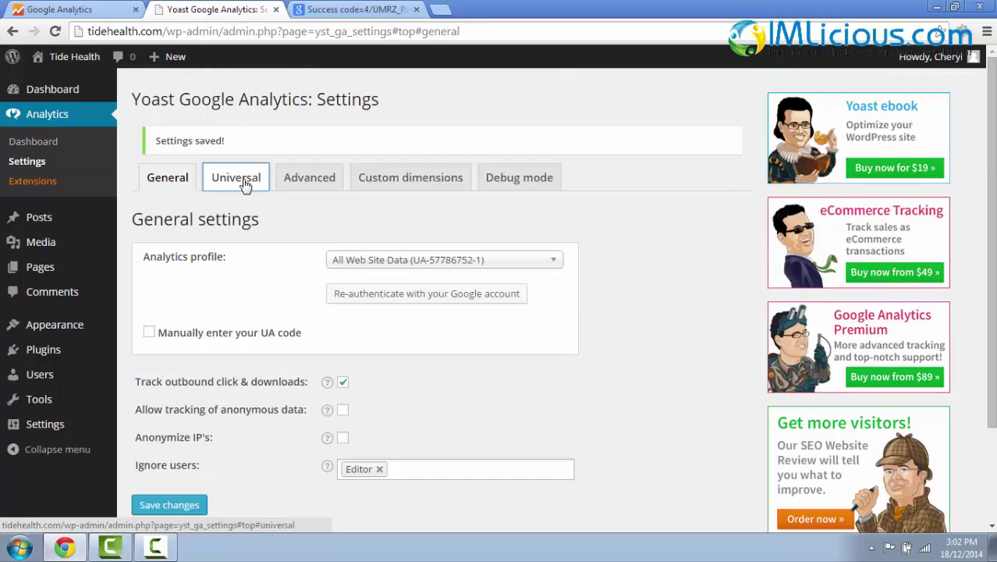
# - Review the Yoast plugin's Universal, Advanced, Custom dimensions and Debug mode settings, including the help note on Universal tracking
pyautogui.click(240, 182)
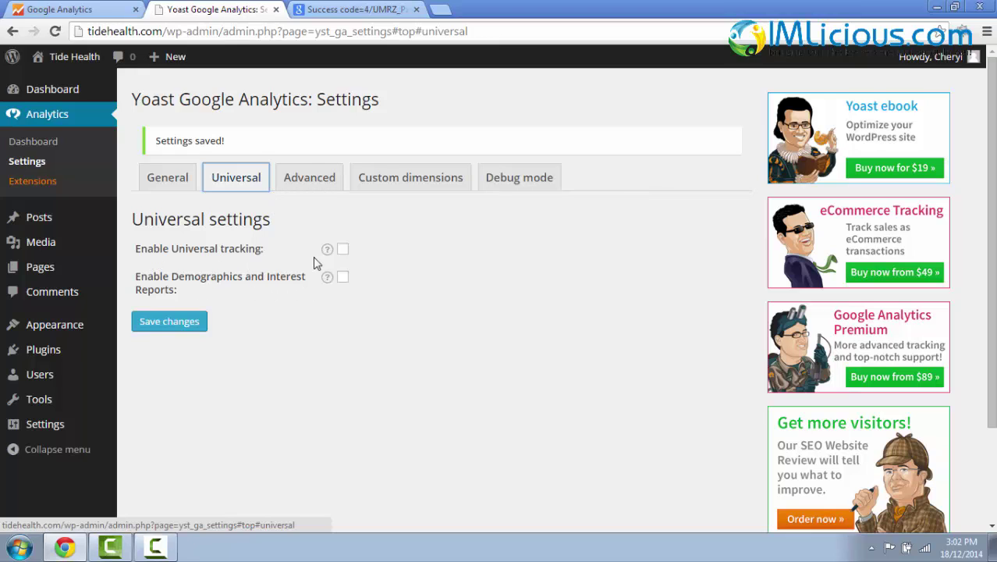
pyautogui.moveTo(328, 257)
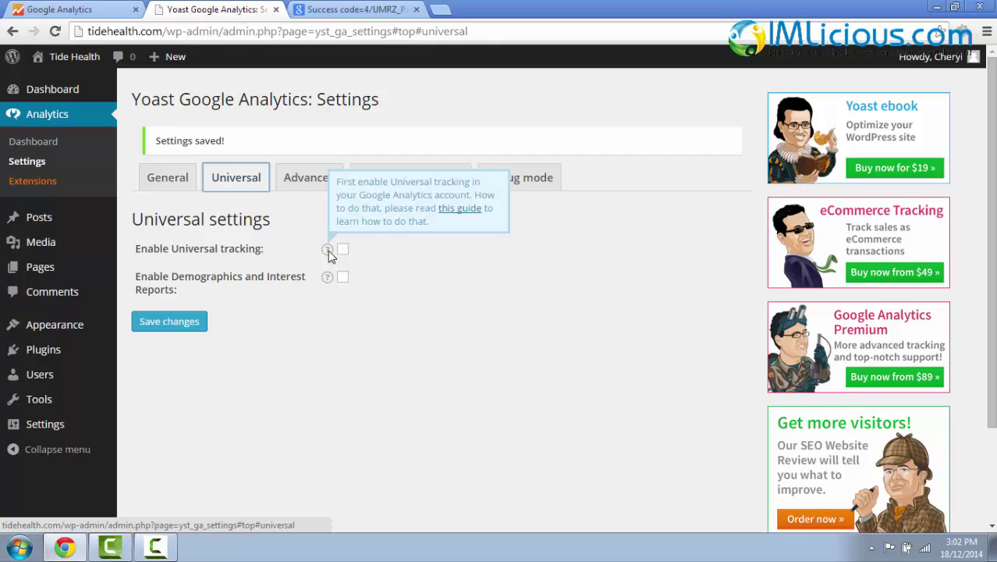
pyautogui.click(331, 183)
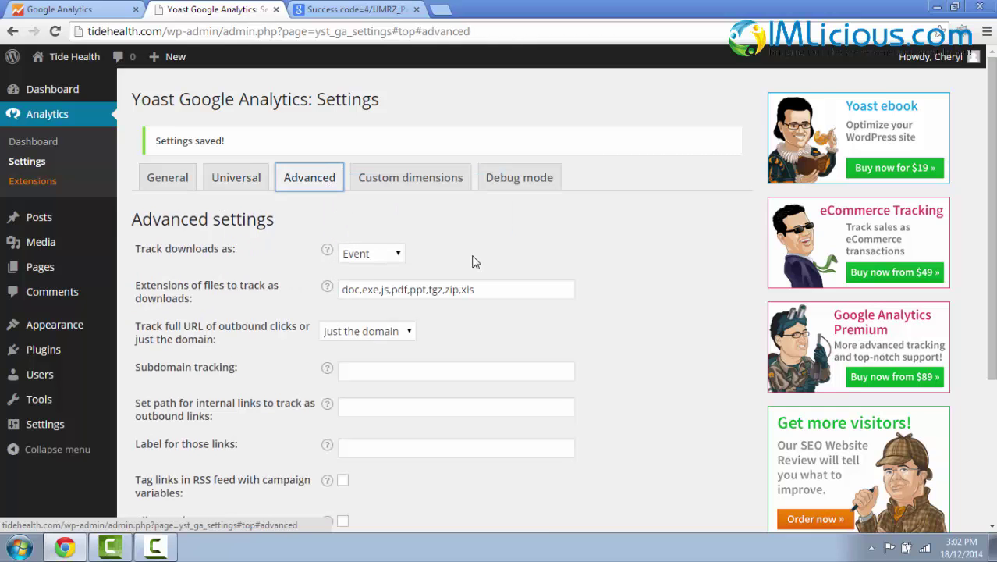
pyautogui.scroll(-3, 590, 261)
pyautogui.scroll(3, 589, 260)
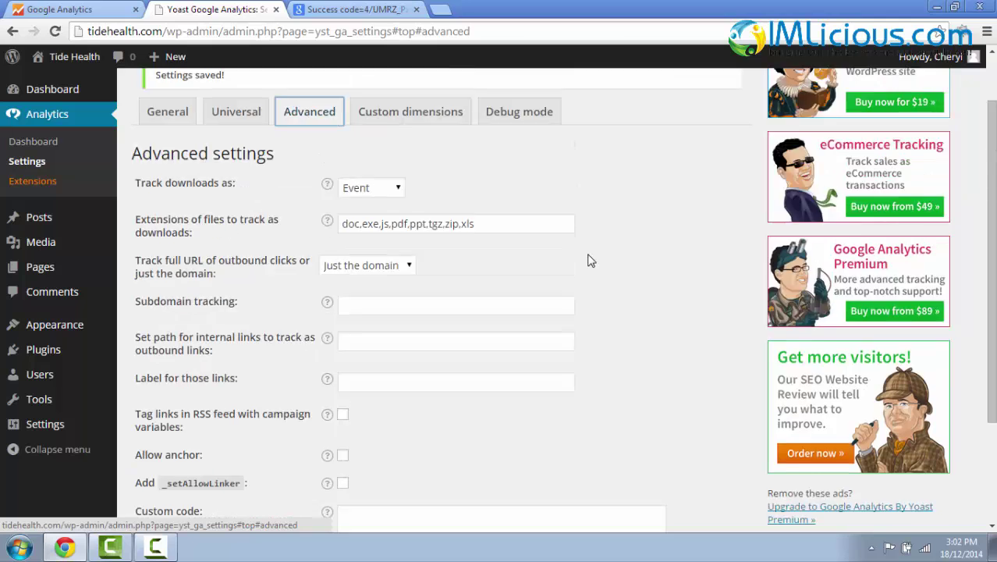
pyautogui.click(410, 179)
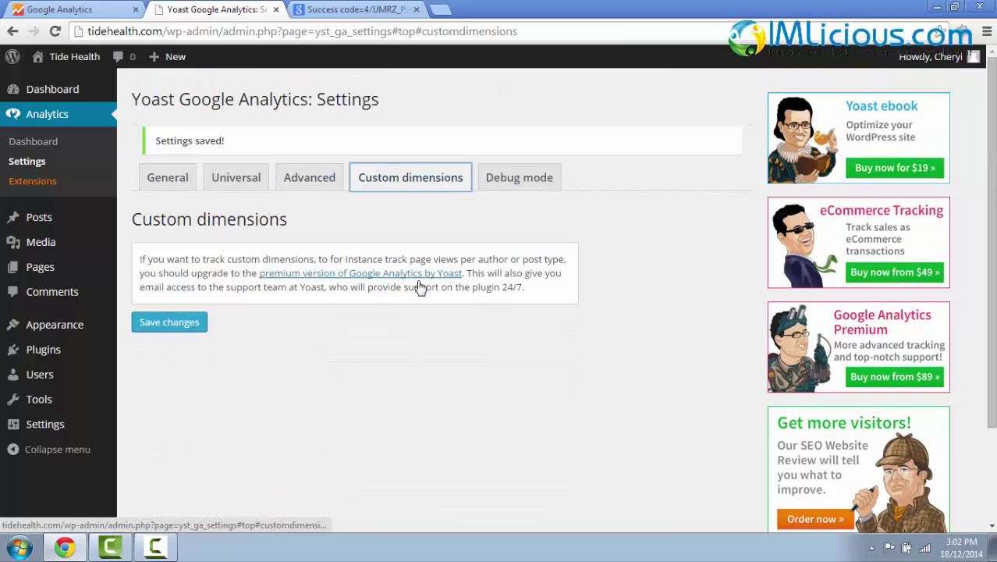
pyautogui.click(516, 187)
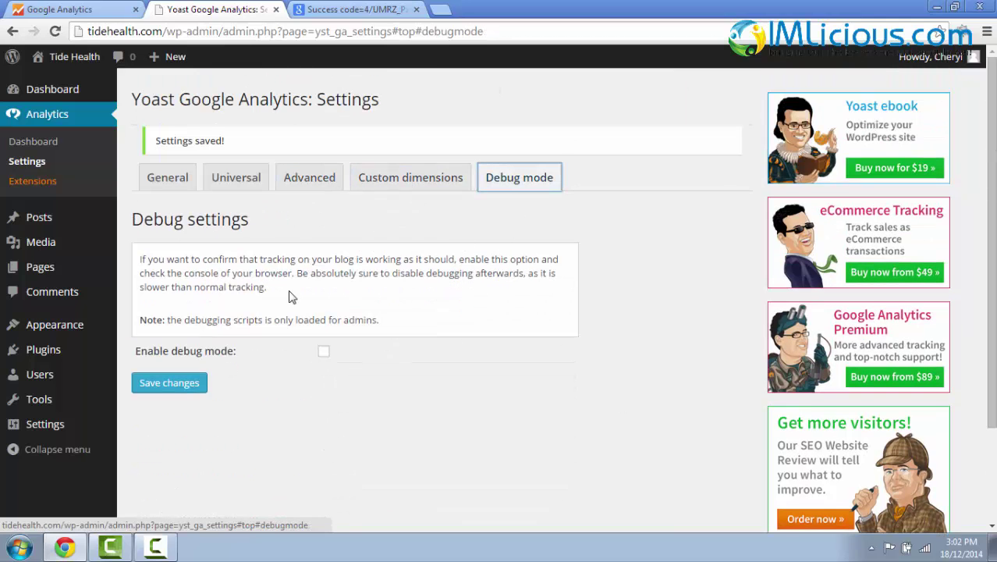
# - Go back through the Universal settings to the General settings and save the plugin configuration
pyautogui.click(236, 177)
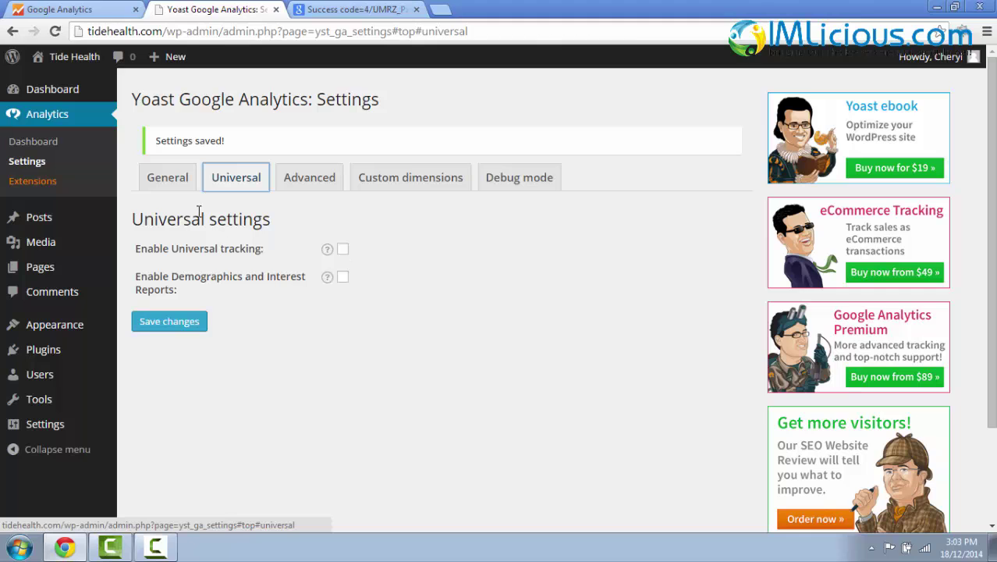
pyautogui.click(170, 181)
pyautogui.click(178, 385)
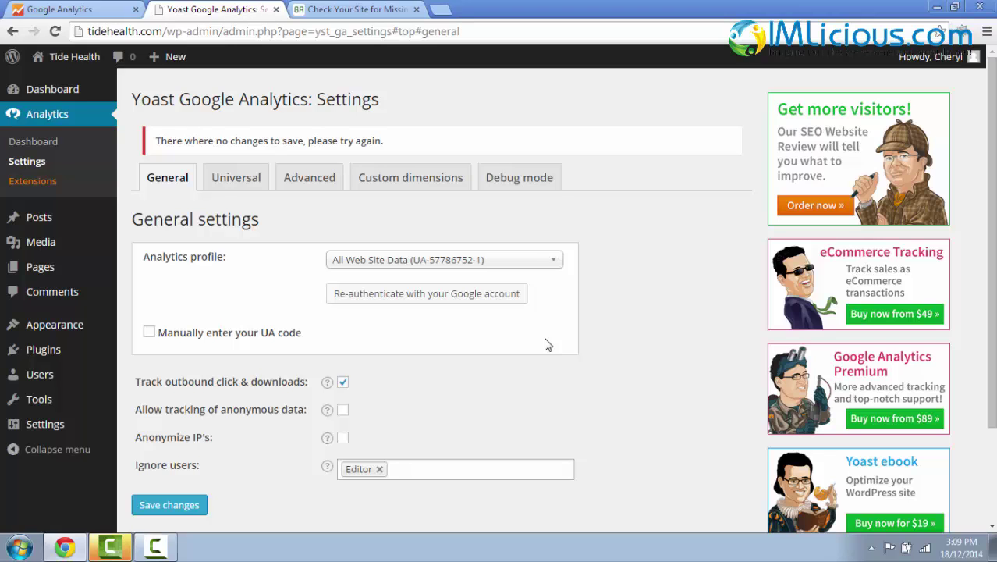
pyautogui.click(360, 10)
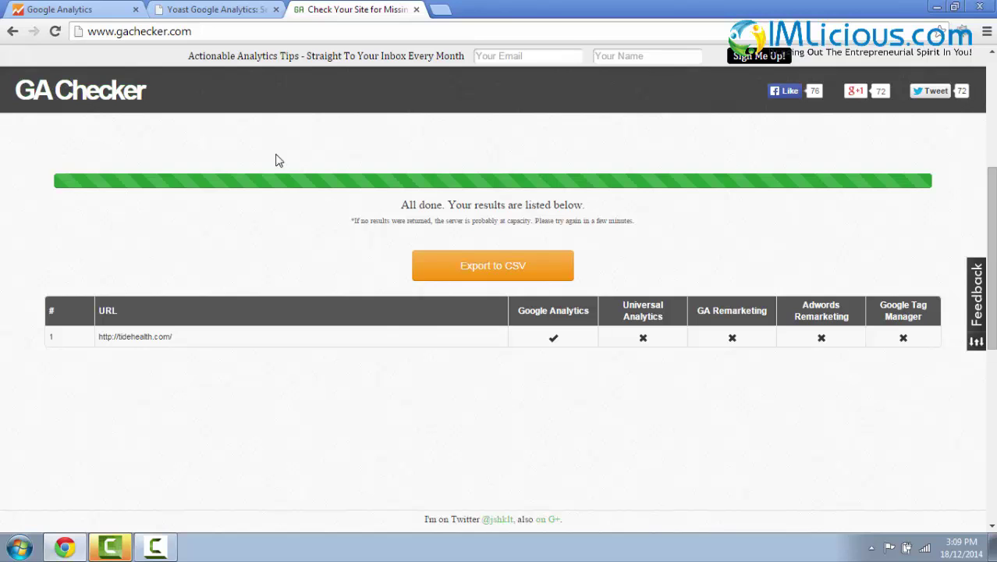
pyautogui.scroll(4, 312, 351)
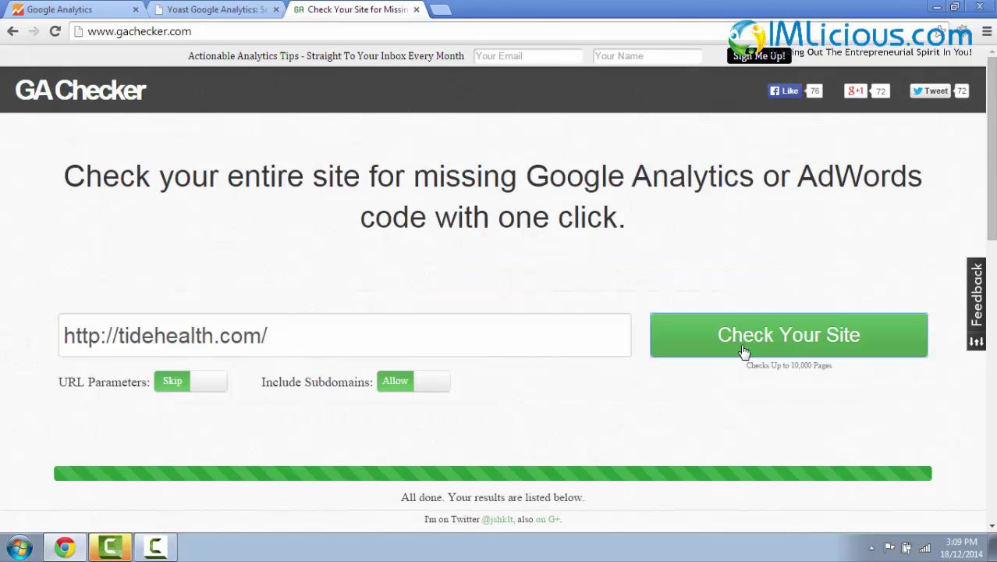
pyautogui.scroll(-4, 663, 389)
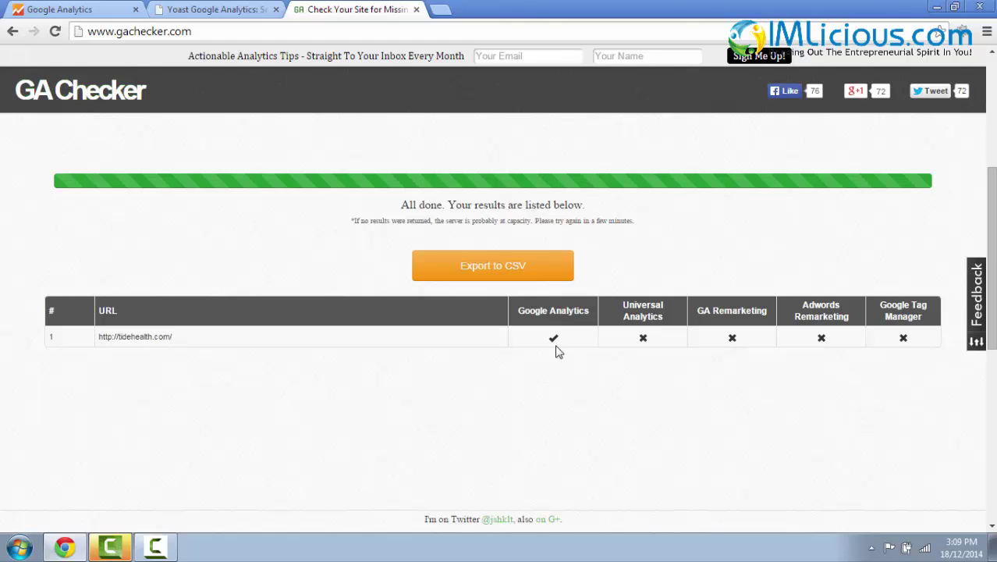
pyautogui.scroll(3, 598, 387)
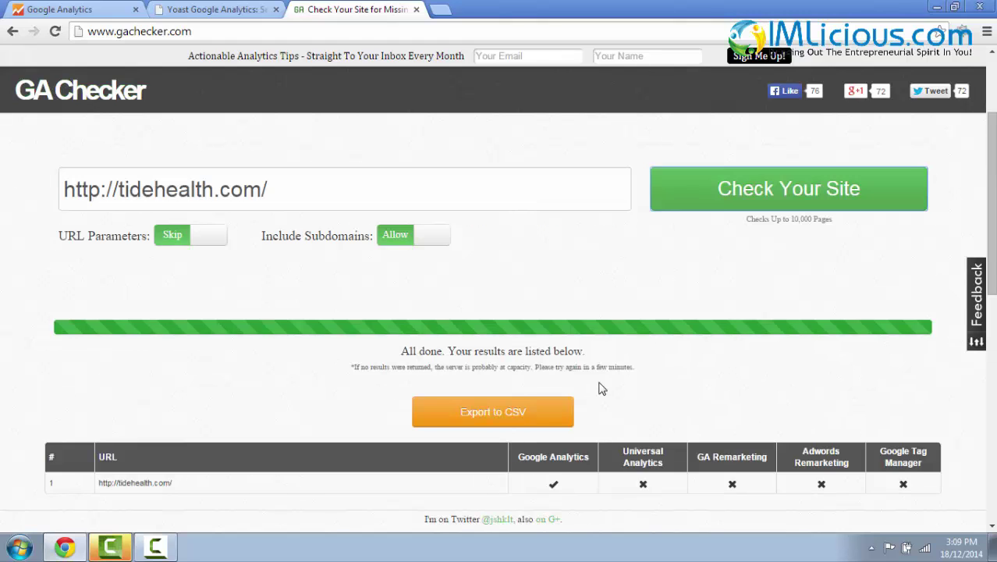
pyautogui.scroll(1, 574, 381)
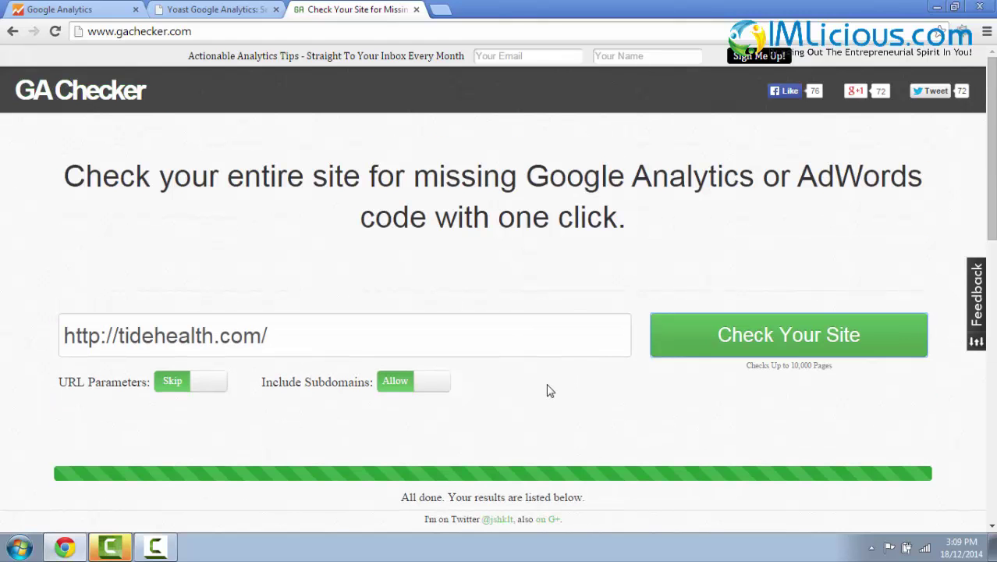